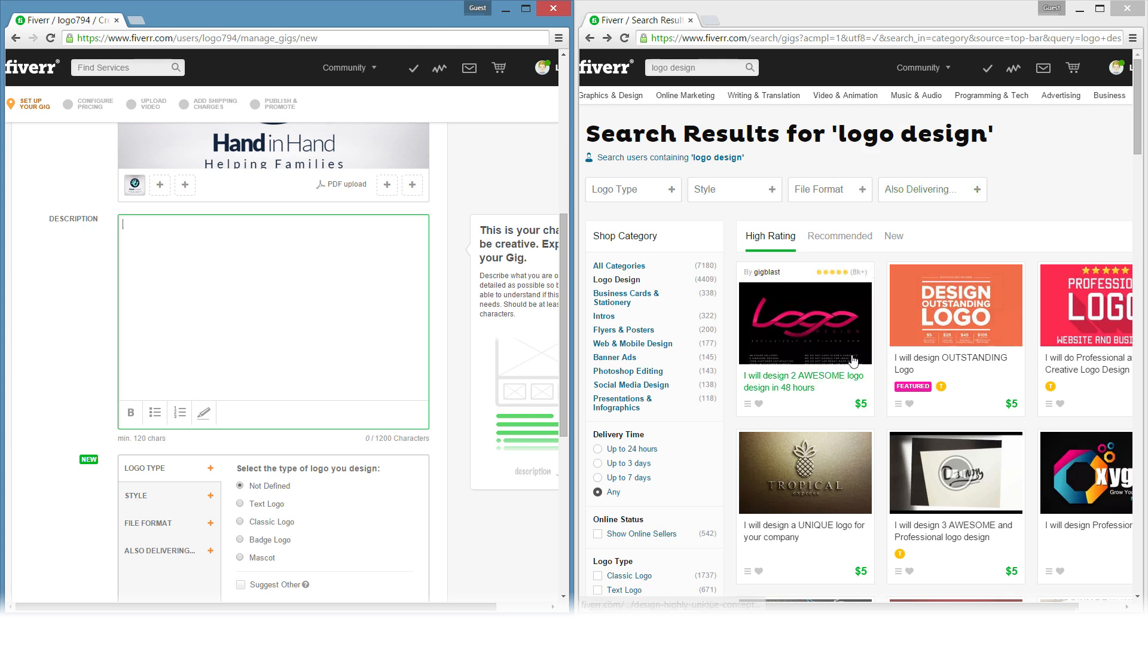
# - Open the "I will design OUTSTANDING Logo" gig from the search results and read its About This Gig section
pyautogui.click(960, 385)
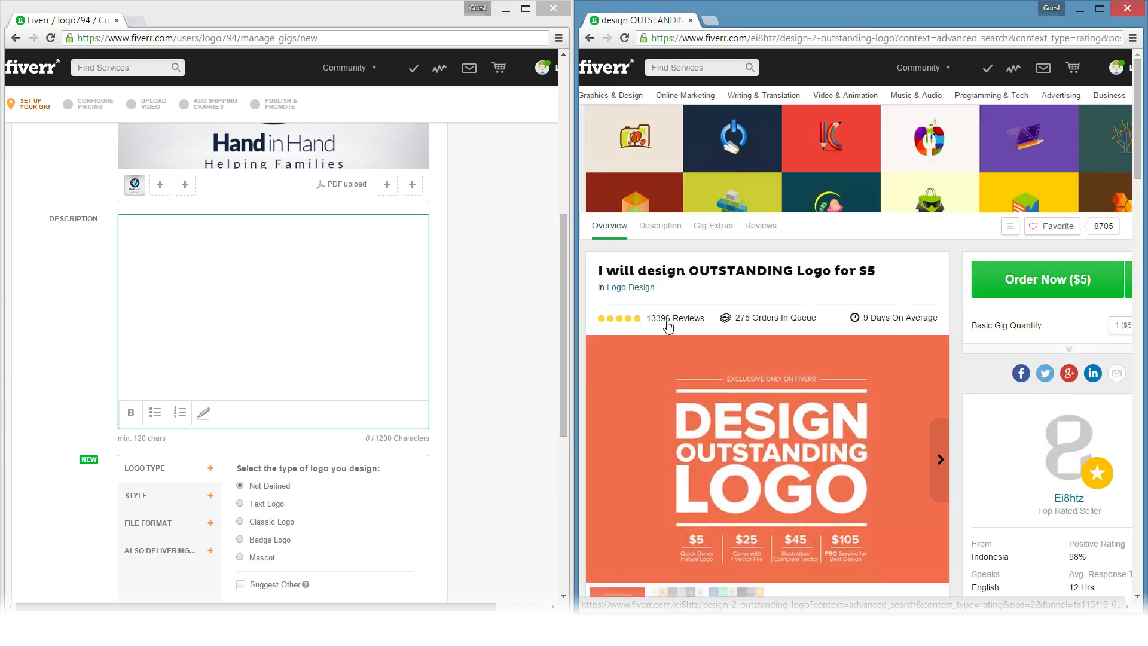
pyautogui.scroll(-3, 668, 324)
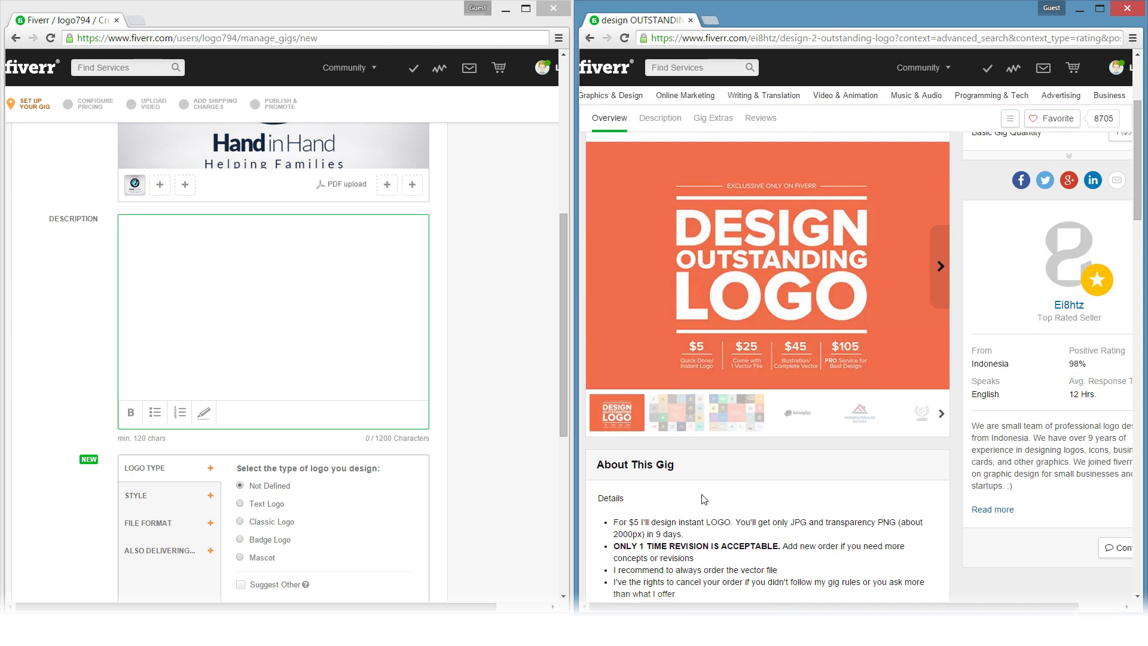
pyautogui.scroll(-3, 704, 499)
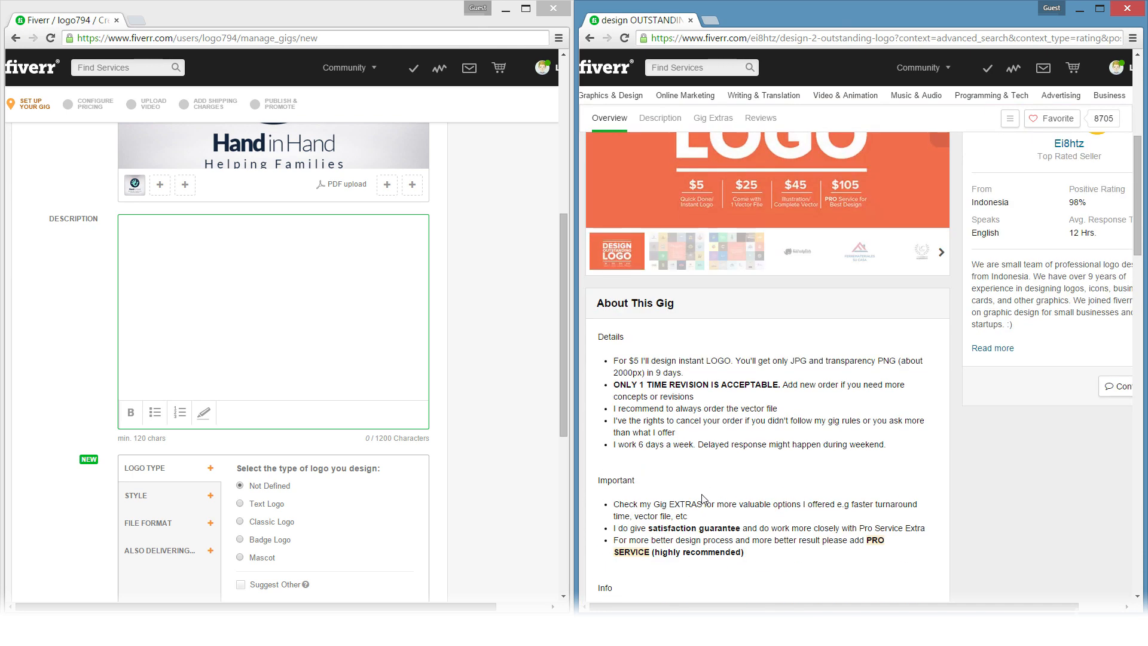
pyautogui.scroll(-2, 703, 499)
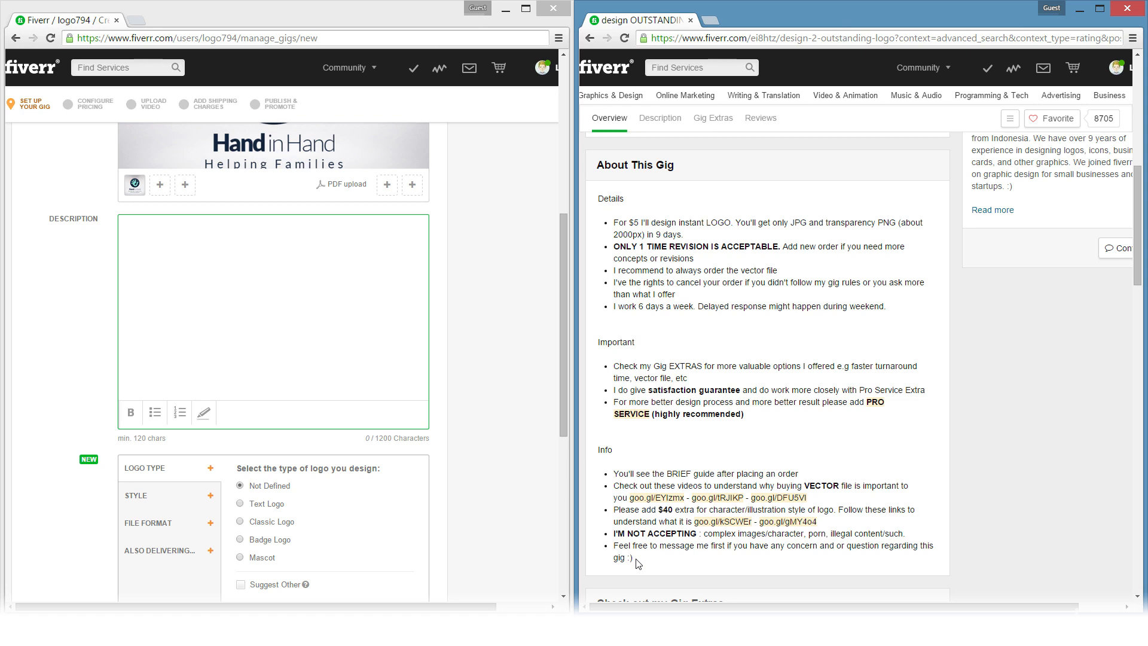
# - Paste the prepared logo design text as plain text into the new gig's description and review it from its beginning
pyautogui.moveTo(313, 410)
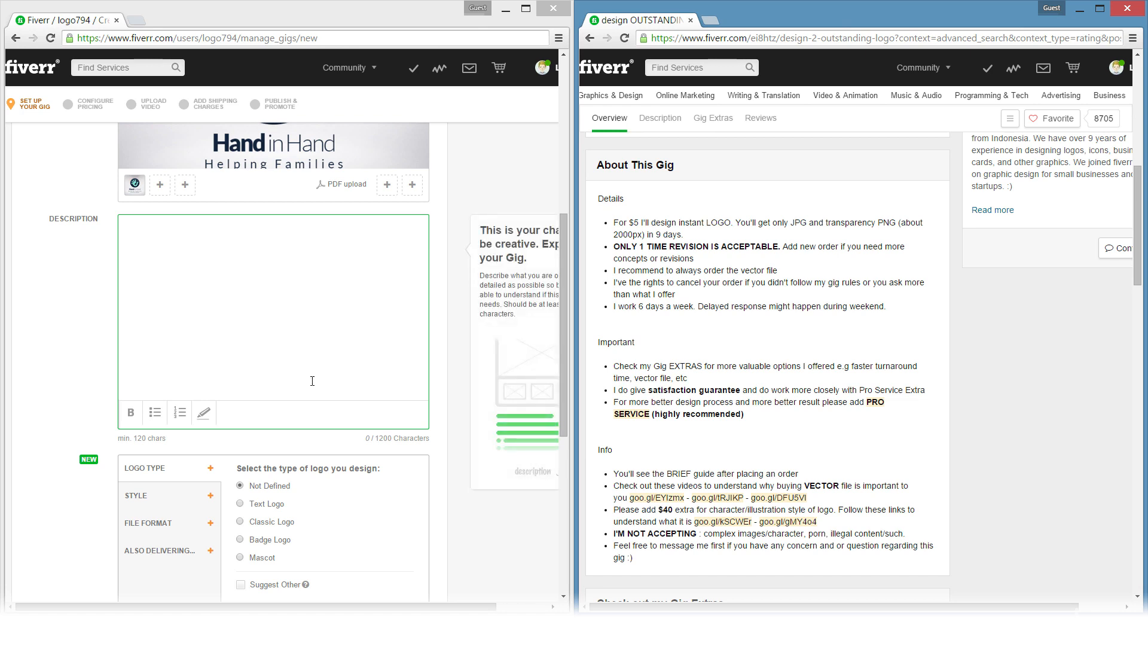
pyautogui.click(300, 335)
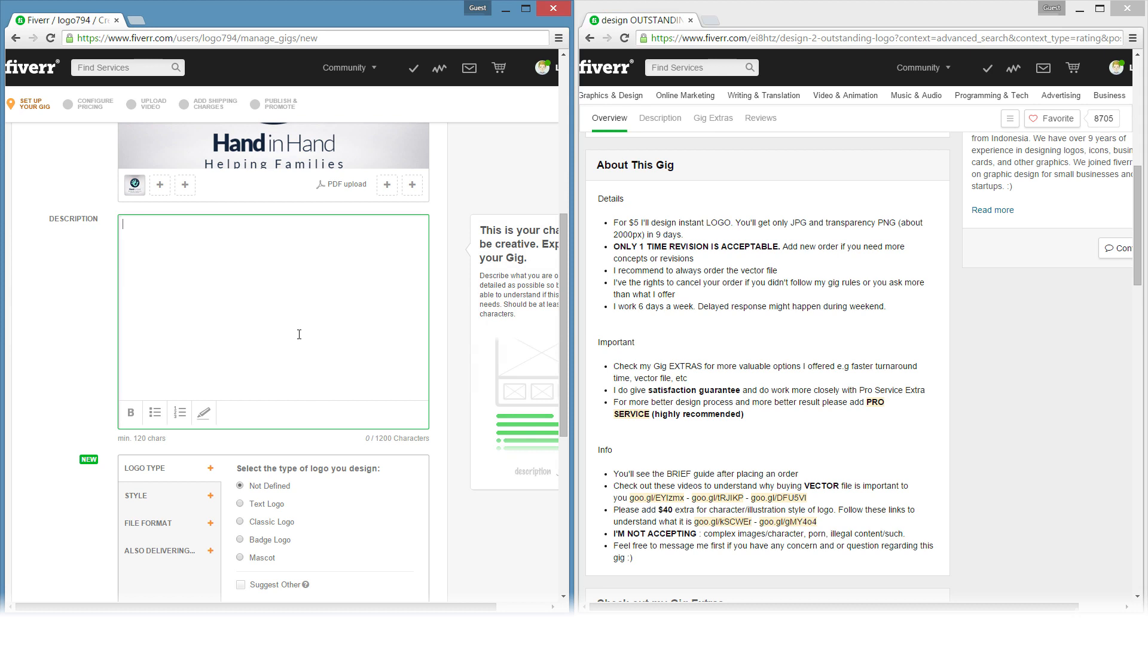
pyautogui.rightClick(299, 334)
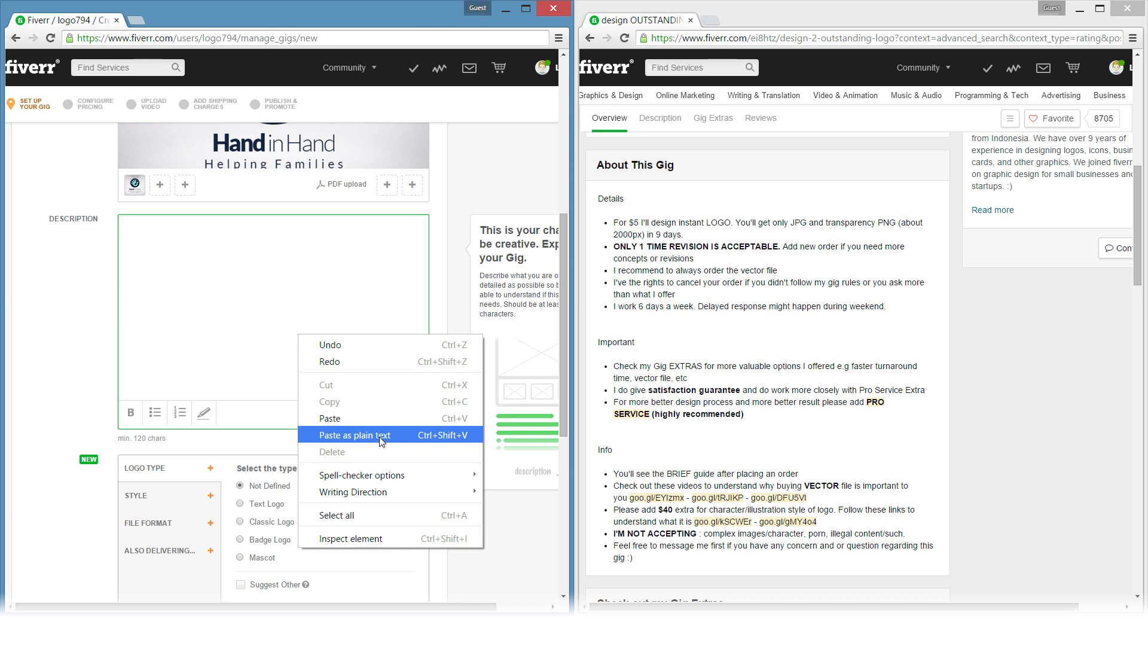
pyautogui.click(354, 435)
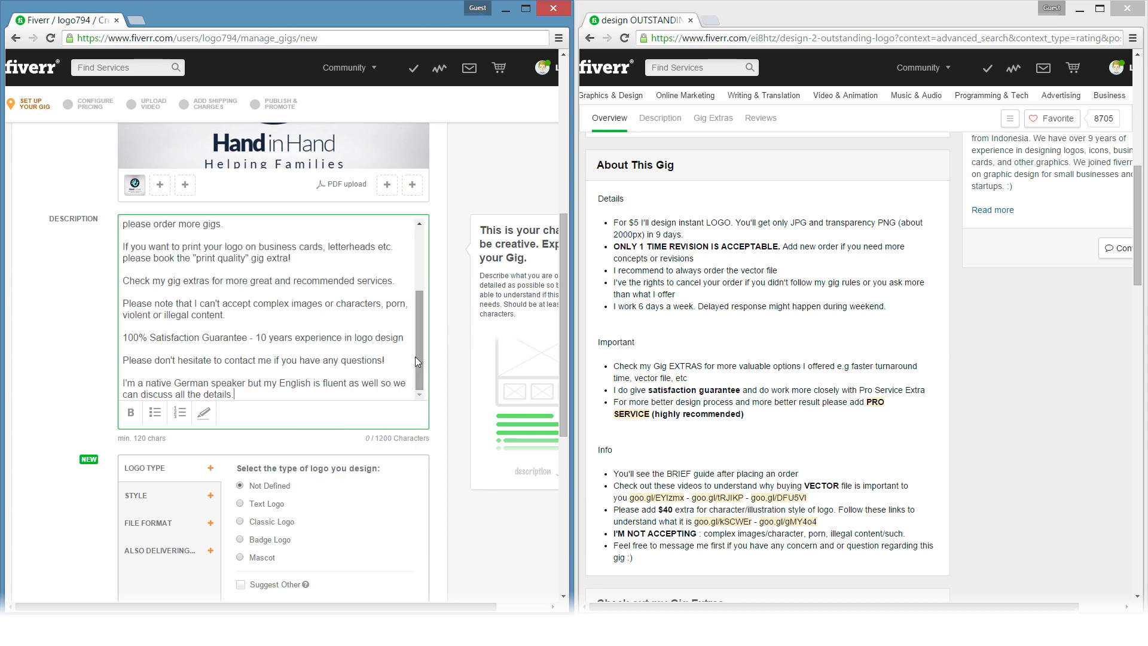
pyautogui.moveTo(417, 357); pyautogui.dragTo(416, 253)
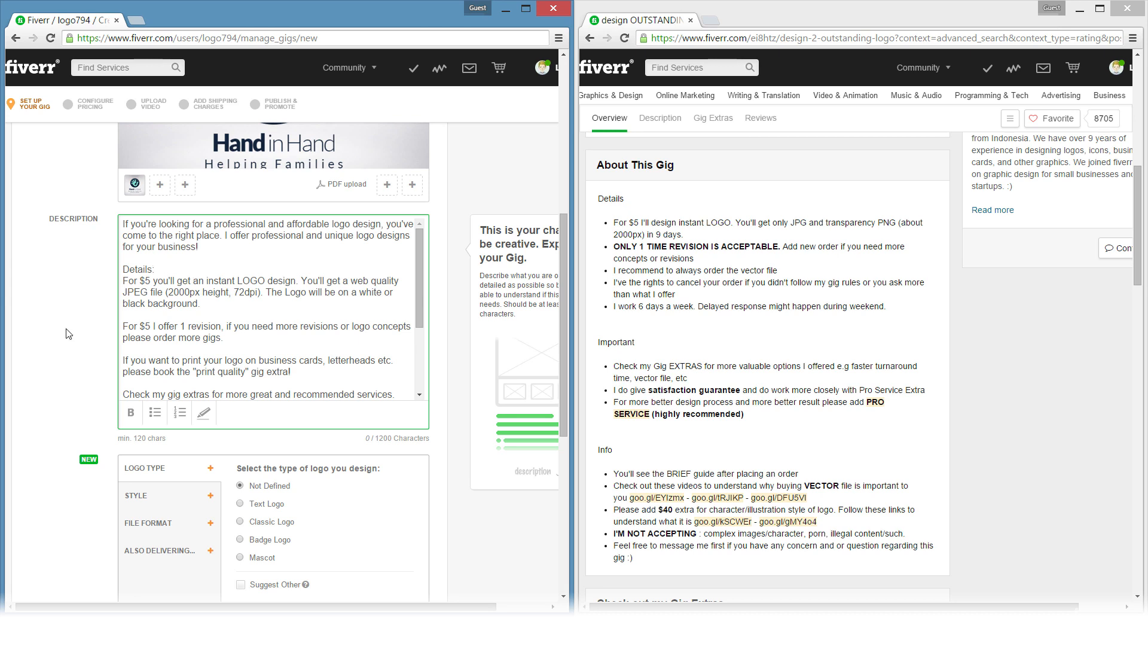
pyautogui.scroll(1, 66, 340)
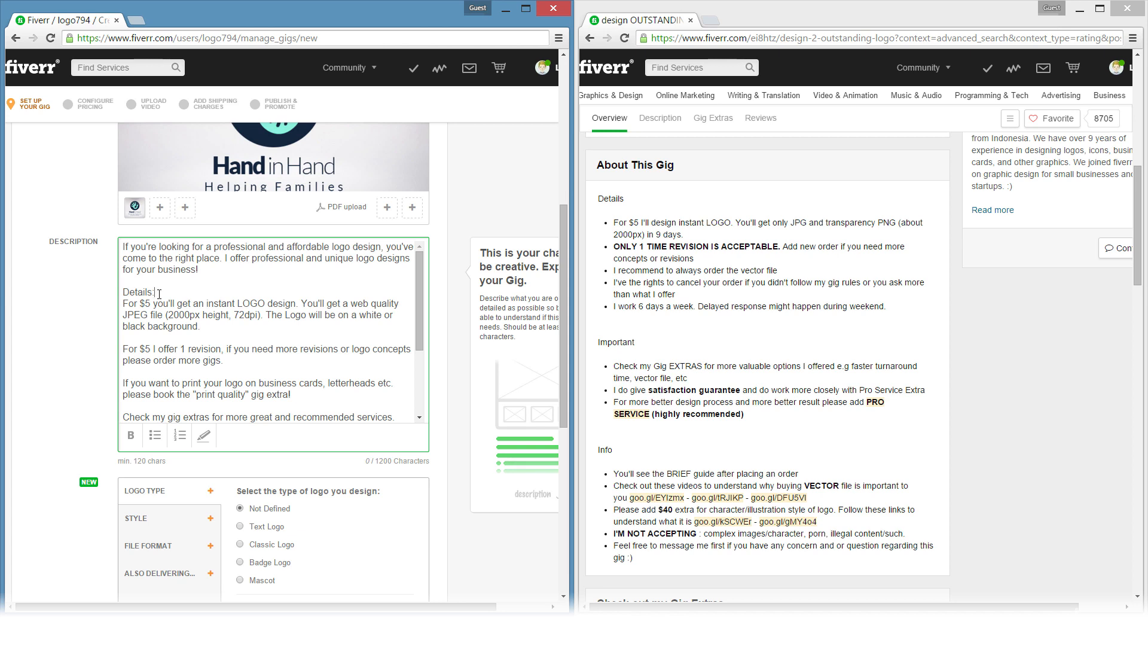
# - Make the "Details:" heading in the gig description bold
pyautogui.moveTo(156, 293); pyautogui.dragTo(122, 296)
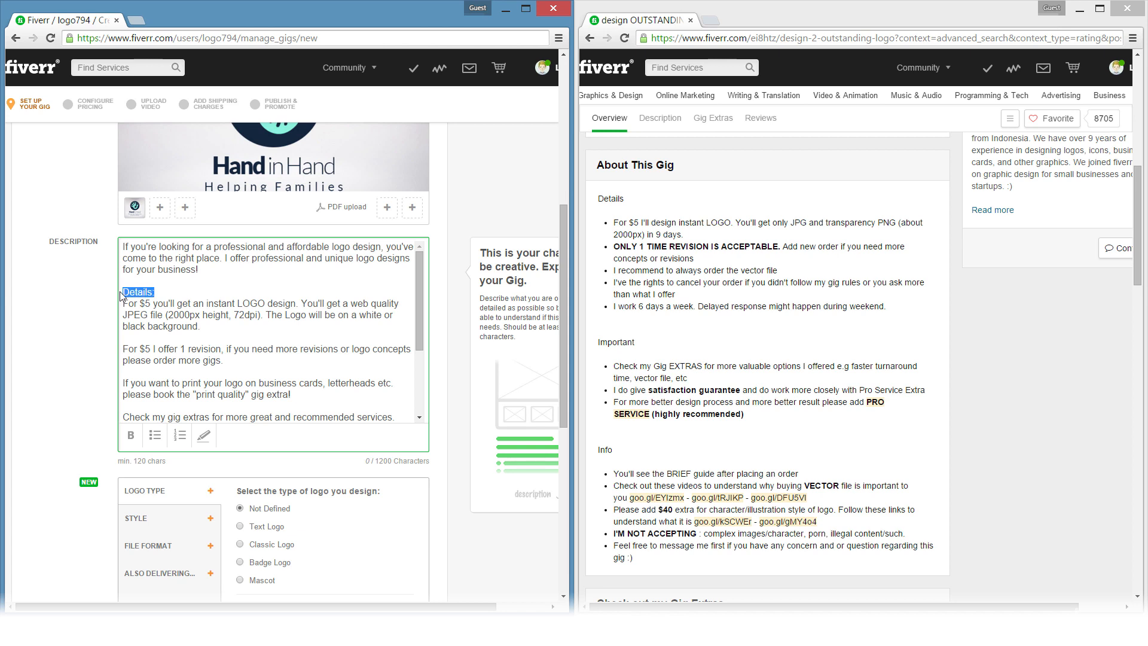
pyautogui.click(131, 434)
pyautogui.click(229, 327)
pyautogui.scroll(-3, 260, 360)
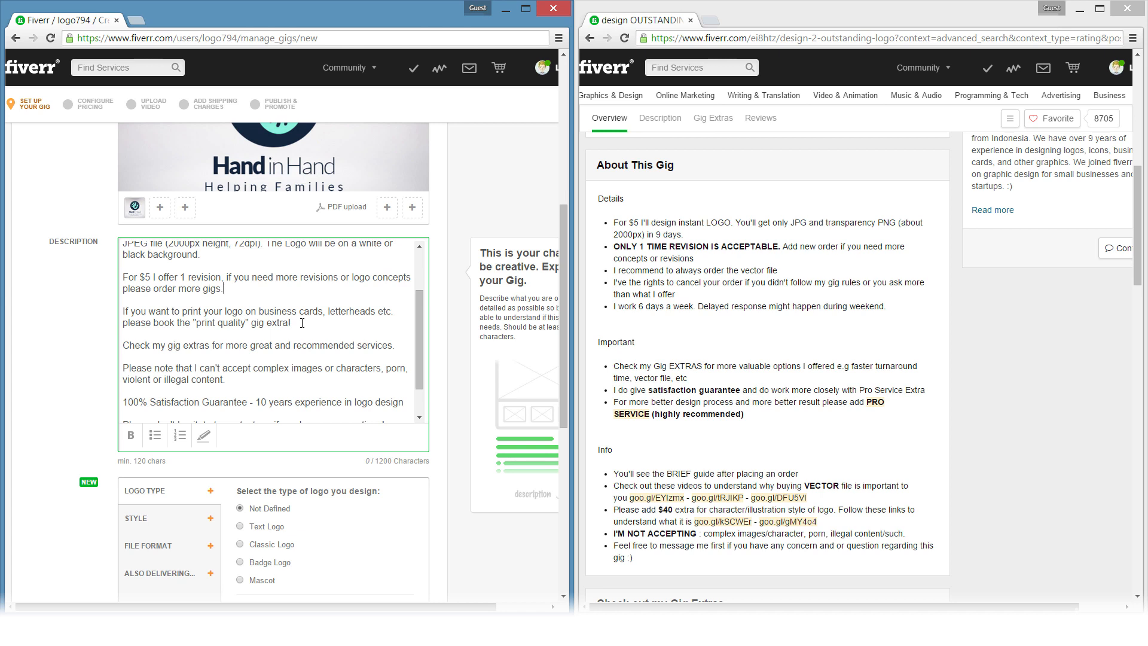
# - Examine the gig extras and description of the OUTSTANDING Logo gig for reference
pyautogui.click(729, 318)
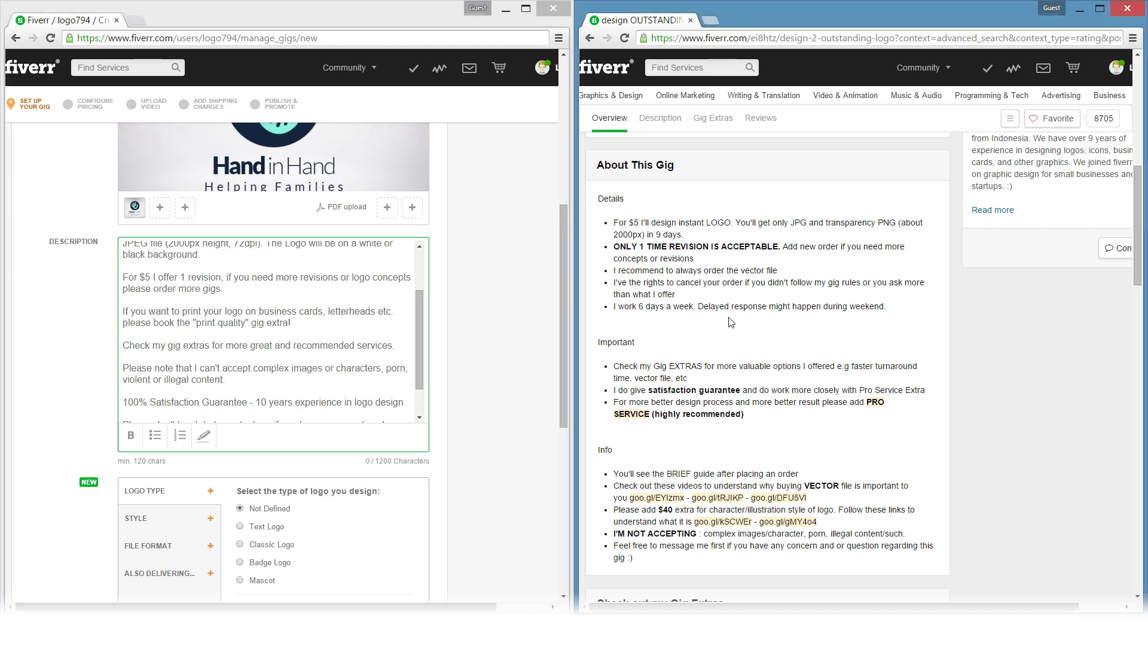
pyautogui.scroll(-3, 730, 321)
pyautogui.scroll(-2, 729, 318)
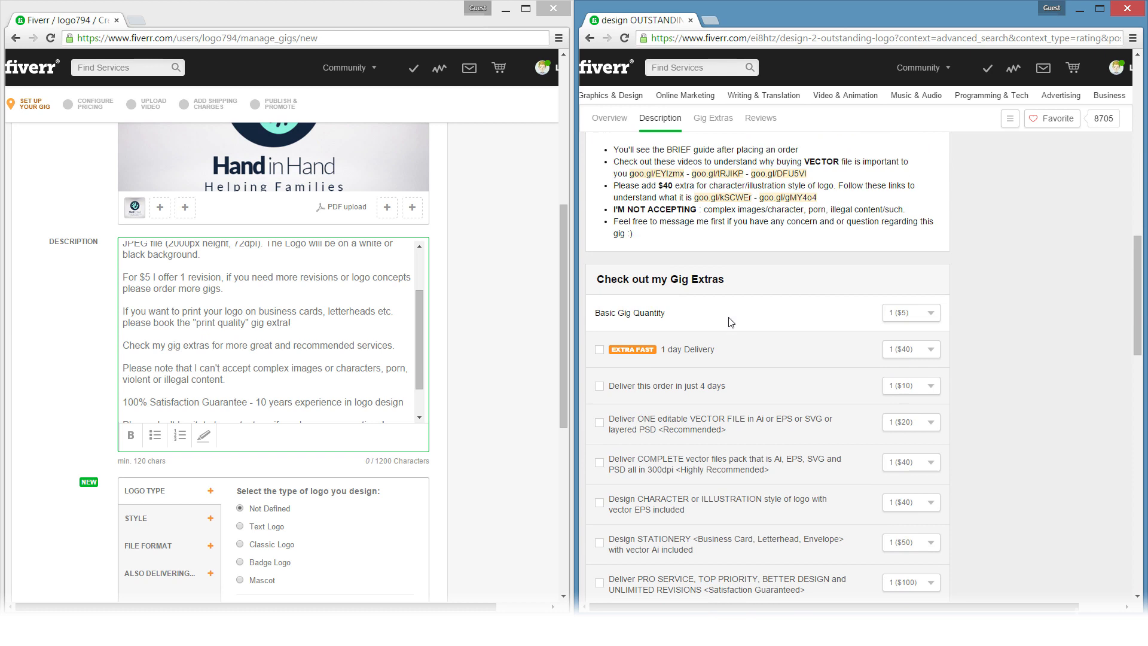
pyautogui.click(806, 357)
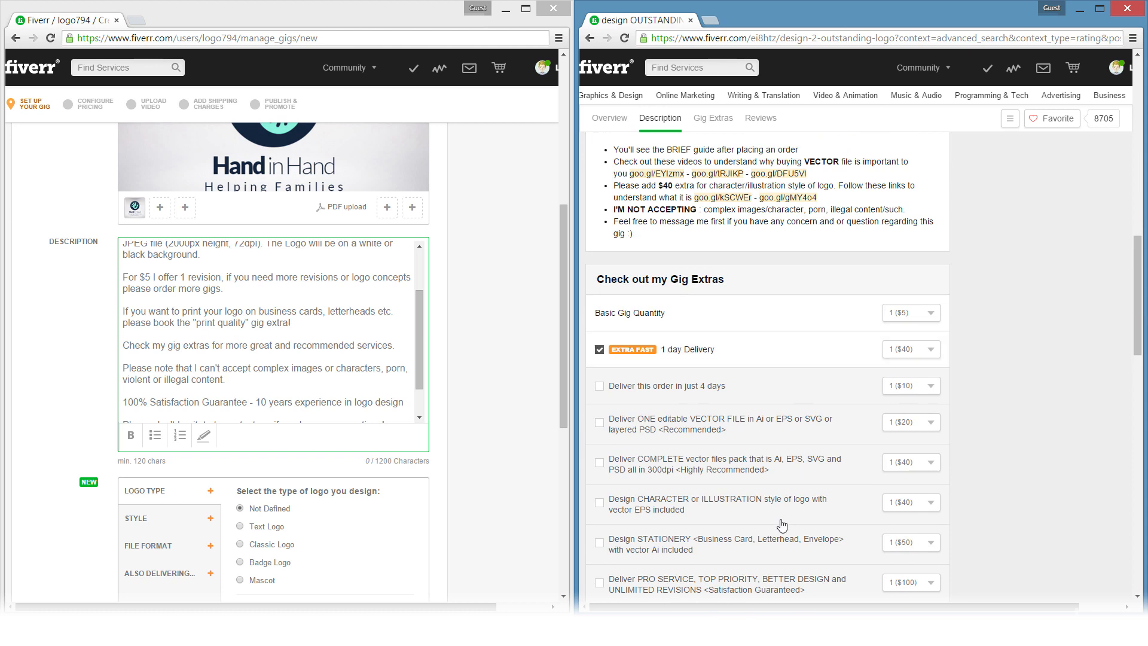
pyautogui.scroll(4, 877, 208)
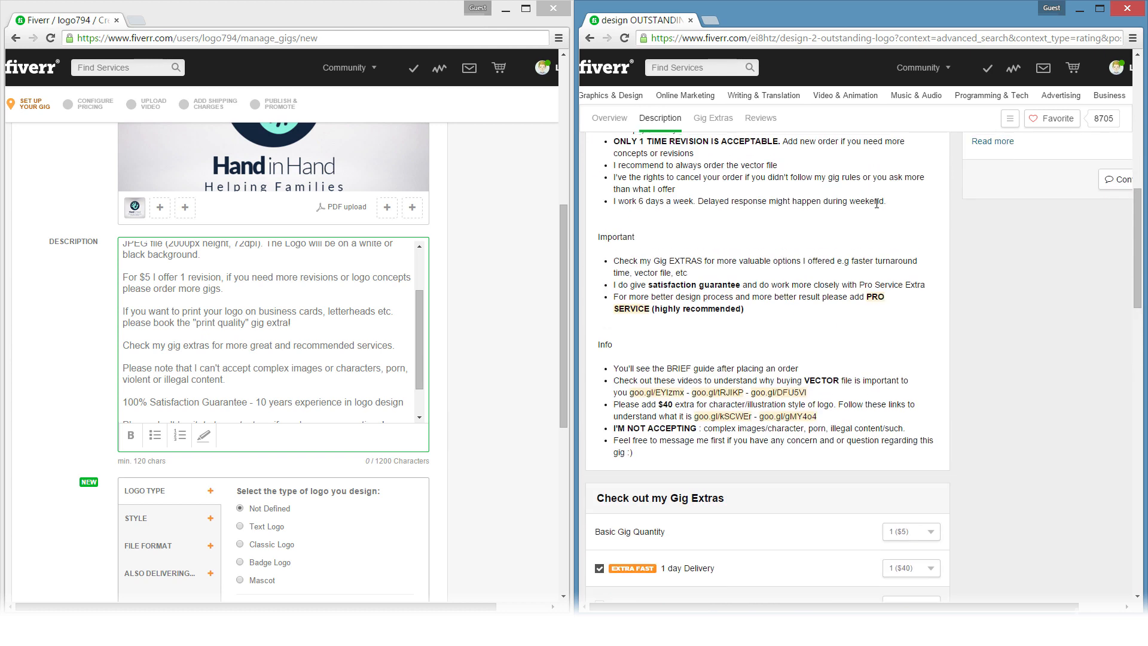
# - Highlight the description paragraph about printing the logo on business cards and booking the "print quality" gig extra
pyautogui.moveTo(348, 318)
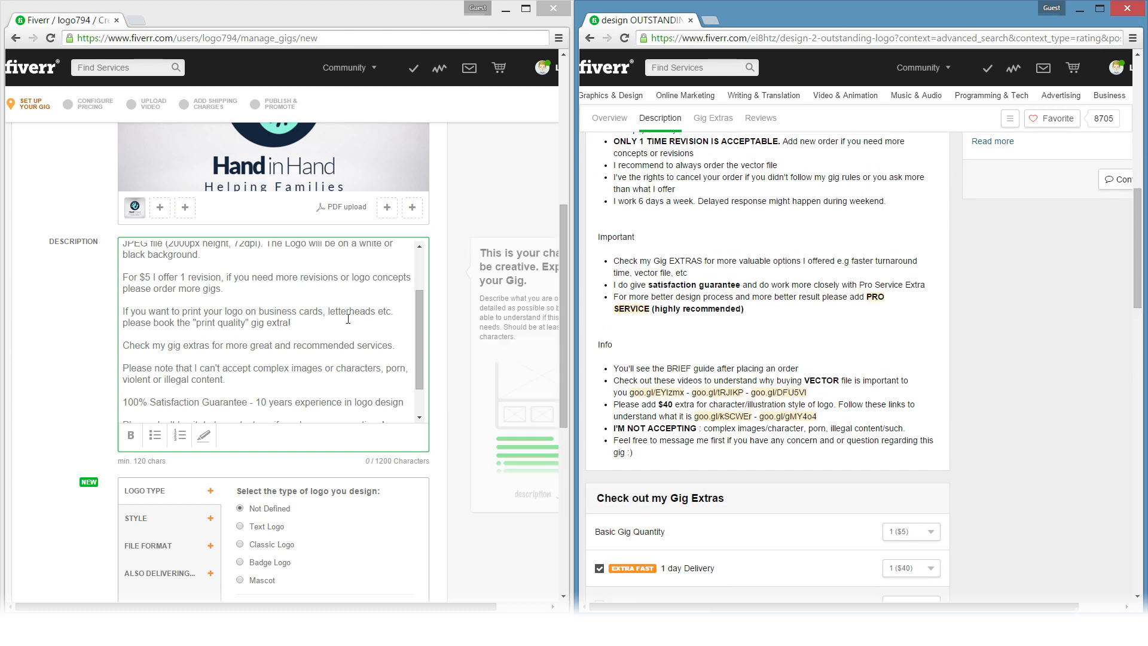
pyautogui.click(297, 324)
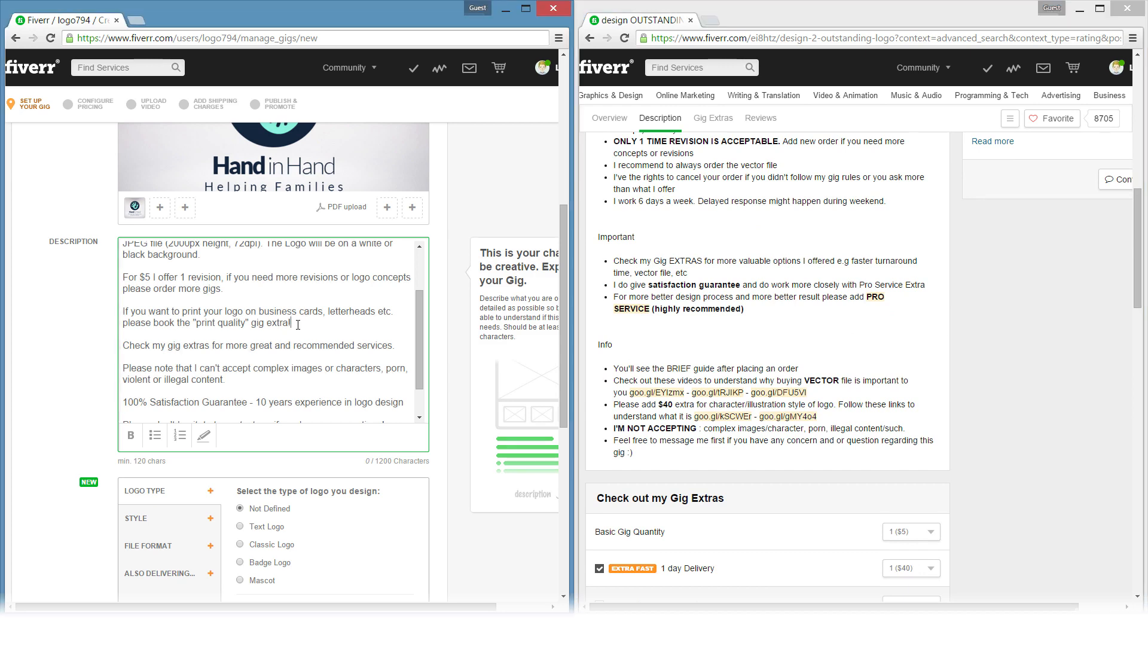
pyautogui.moveTo(298, 324); pyautogui.dragTo(122, 313)
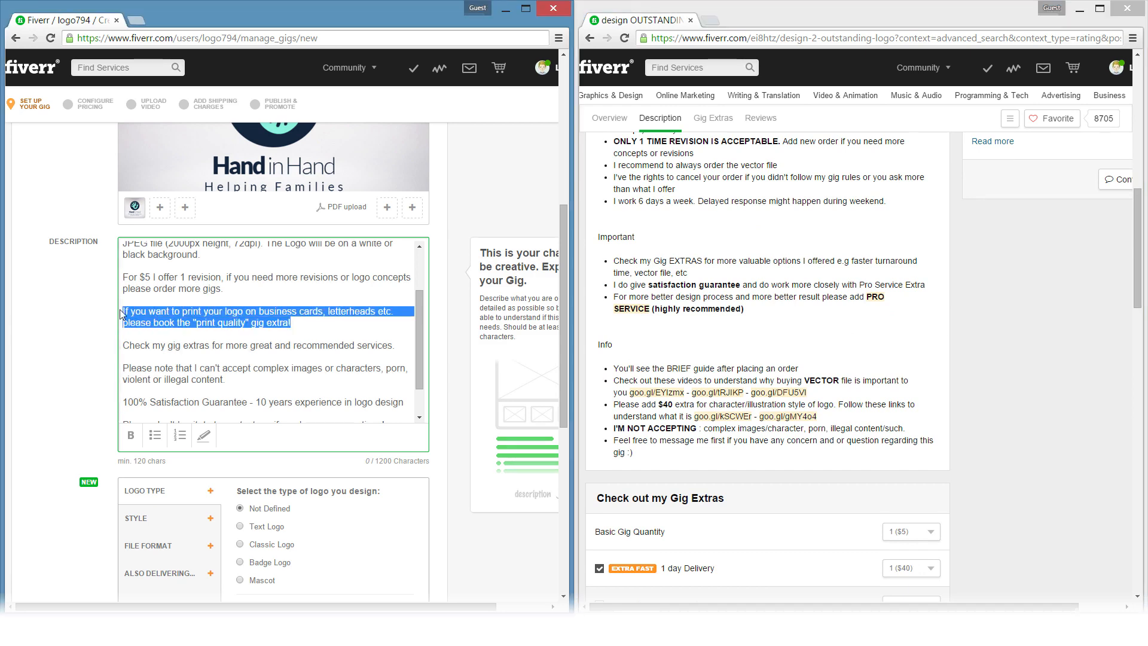
pyautogui.click(205, 443)
pyautogui.click(264, 376)
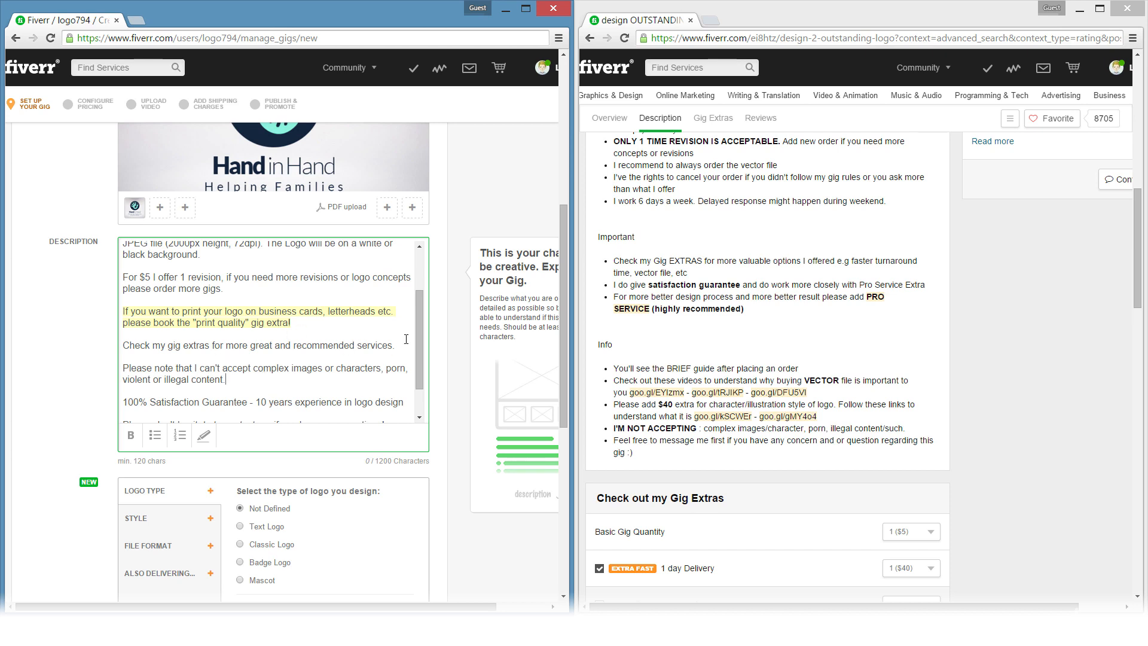
# - Add a new line reading "LEVEL 2 SELLER" below the 100% Satisfaction Guarantee line in the description
pyautogui.scroll(-3, 265, 336)
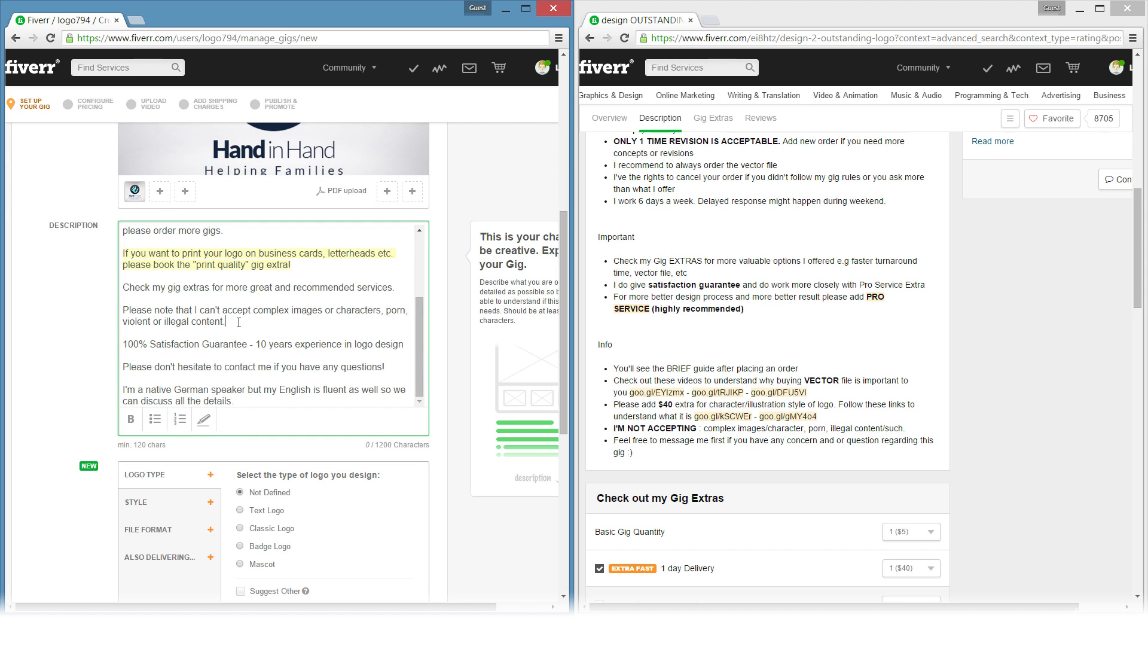
pyautogui.scroll(-1, 239, 323)
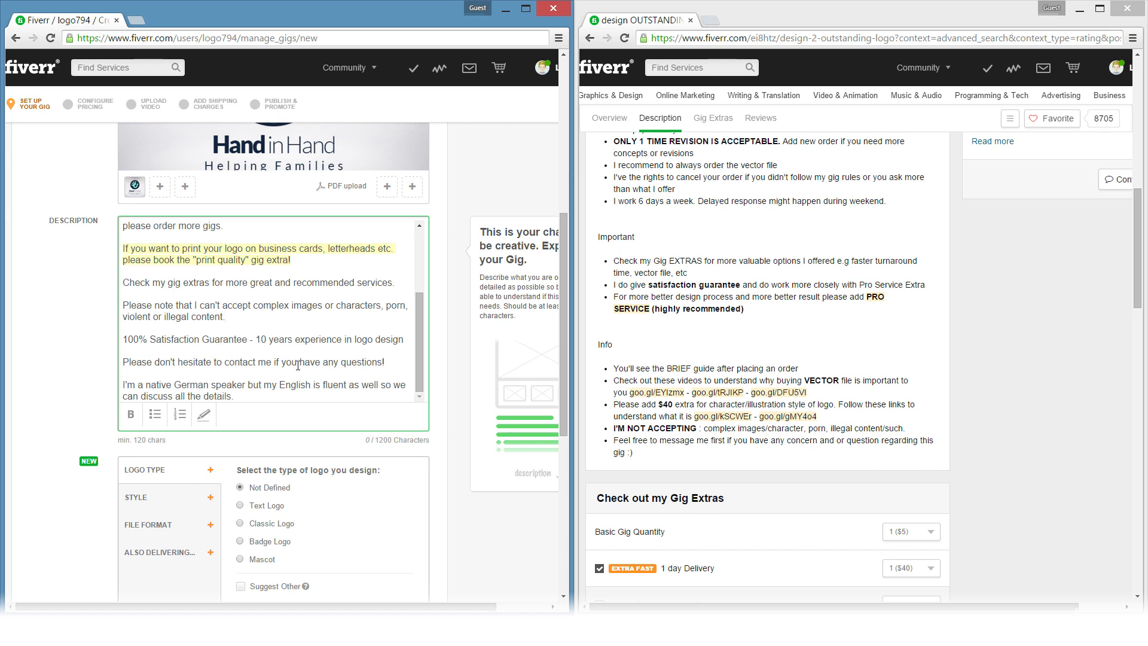
pyautogui.click(405, 337)
pyautogui.write('LE')
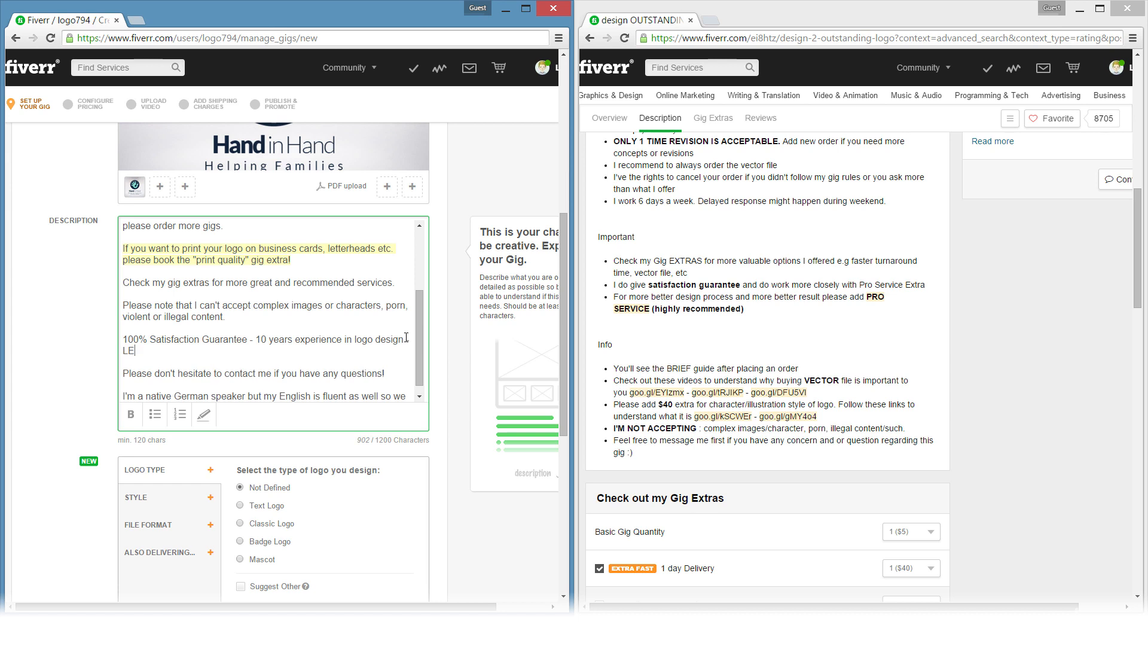
pyautogui.write('VEL 2 SELLER')
# - Delete the added seller-level line so the paragraph ends with "10 years experience in logo design"
pyautogui.press('BackSpace')
pyautogui.press('BackSpace')
pyautogui.press('BackSpace')
pyautogui.press('BackSpace')
pyautogui.press('BackSpace')
pyautogui.press('BackSpace')
pyautogui.press('BackSpace')
pyautogui.press('BackSpace')
pyautogui.press('BackSpace')
pyautogui.press('BackSpace')
pyautogui.press('BackSpace')
pyautogui.press('BackSpace')
pyautogui.press('BackSpace')
pyautogui.press('BackSpace')
pyautogui.press('BackSpace')
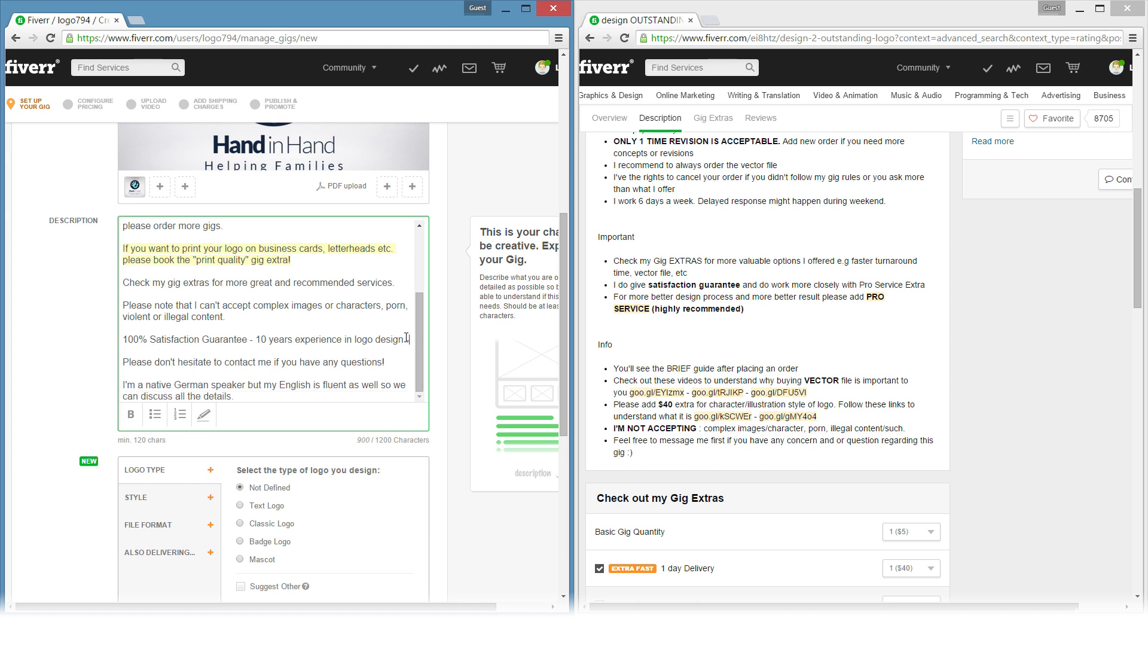
pyautogui.press('BackSpace')
pyautogui.scroll(-1, 442, 365)
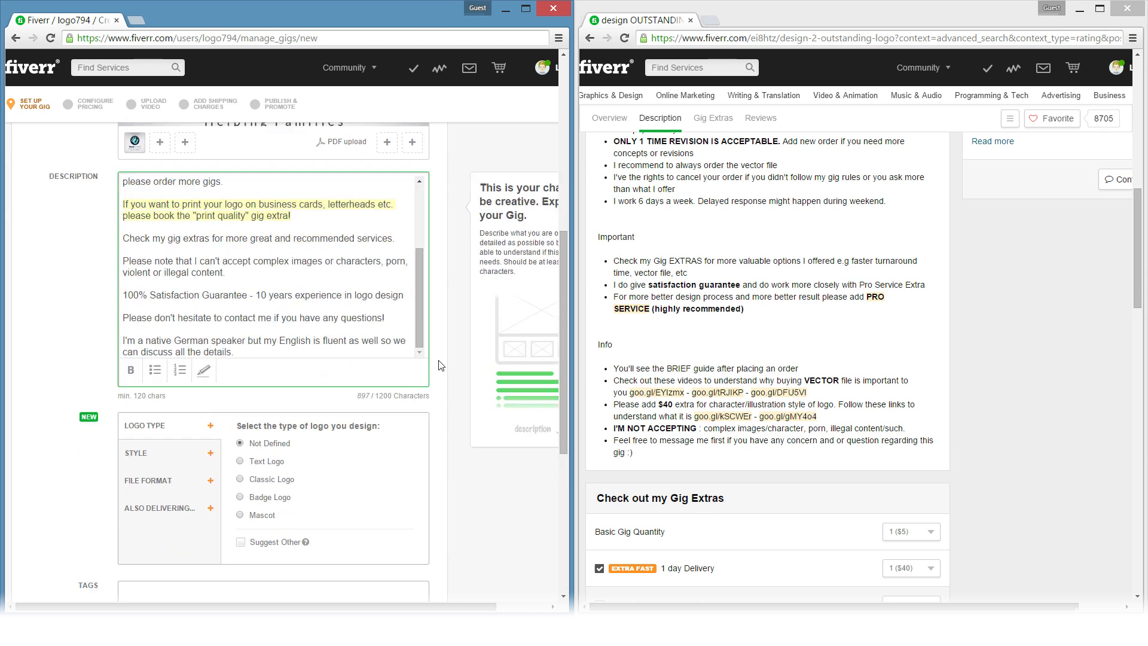
pyautogui.scroll(1, 441, 365)
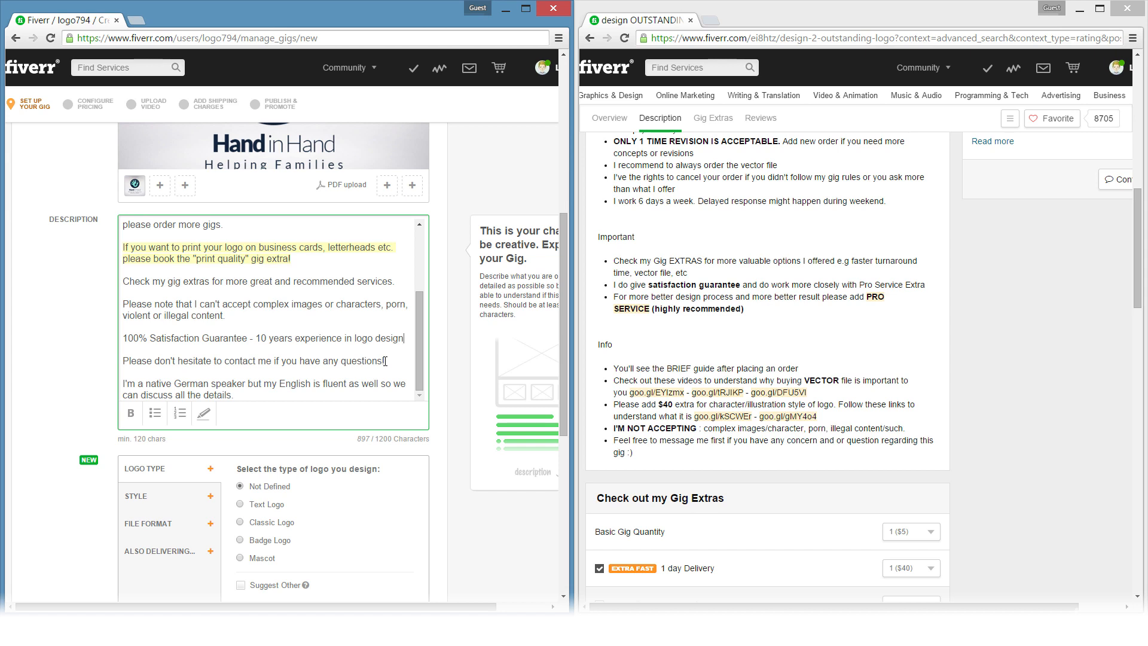
pyautogui.hscroll(1, 405, 368)
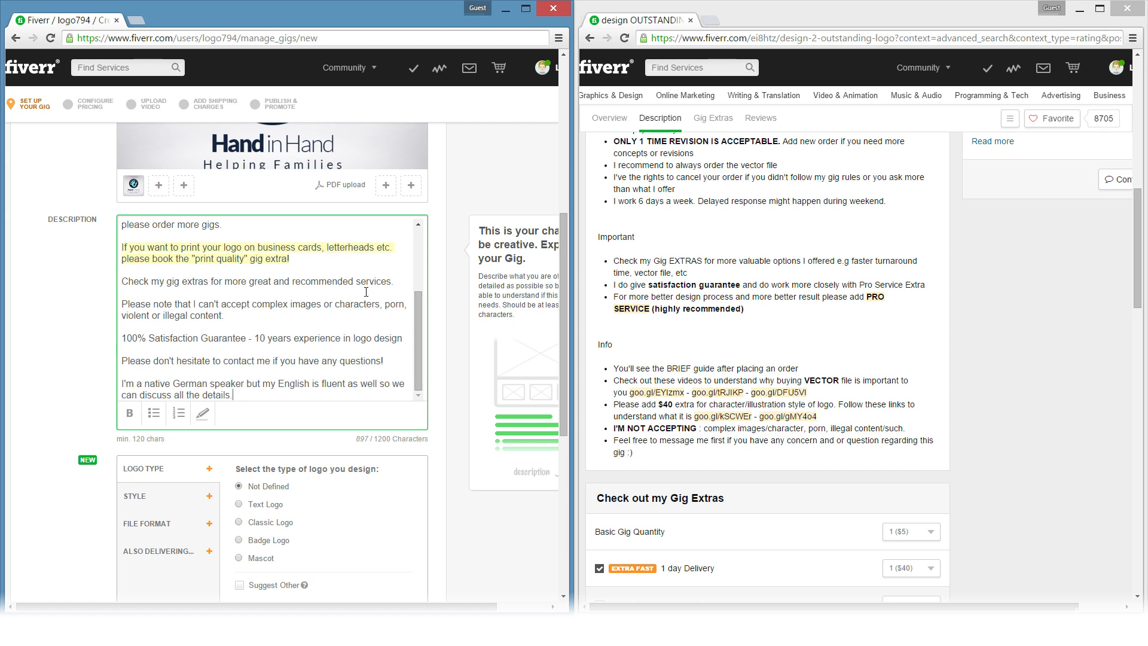
# - Make the phrase "affordable logo design" in the description's opening sentence bold
pyautogui.scroll(3, 366, 292)
pyautogui.scroll(3, 366, 291)
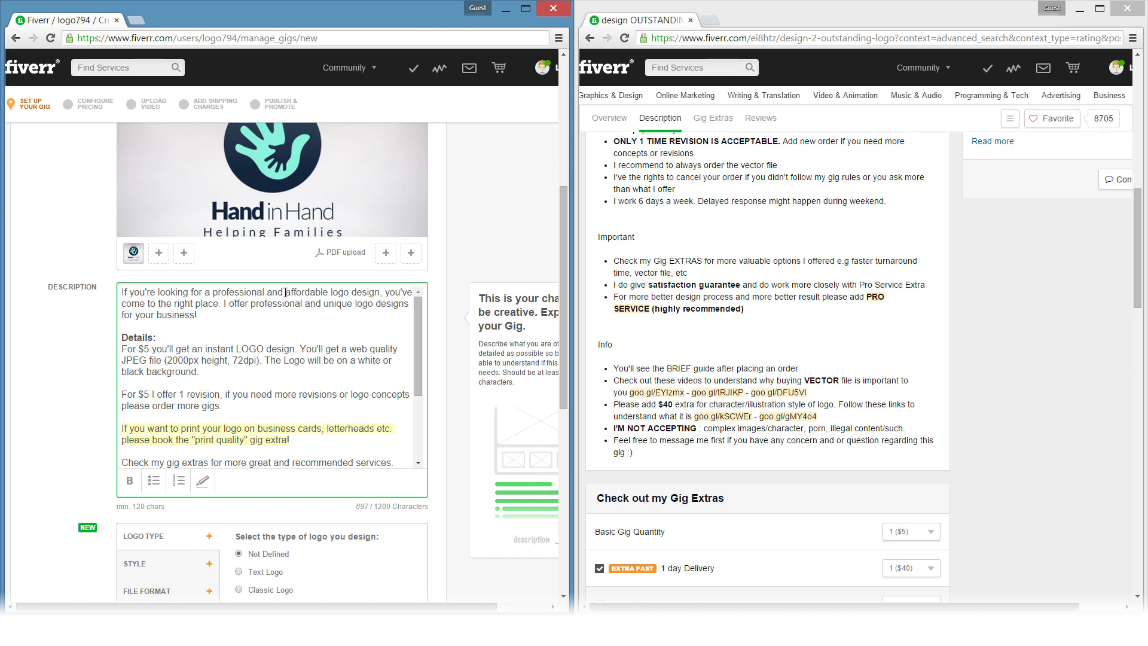
pyautogui.moveTo(284, 292); pyautogui.dragTo(329, 290)
pyautogui.click(129, 480)
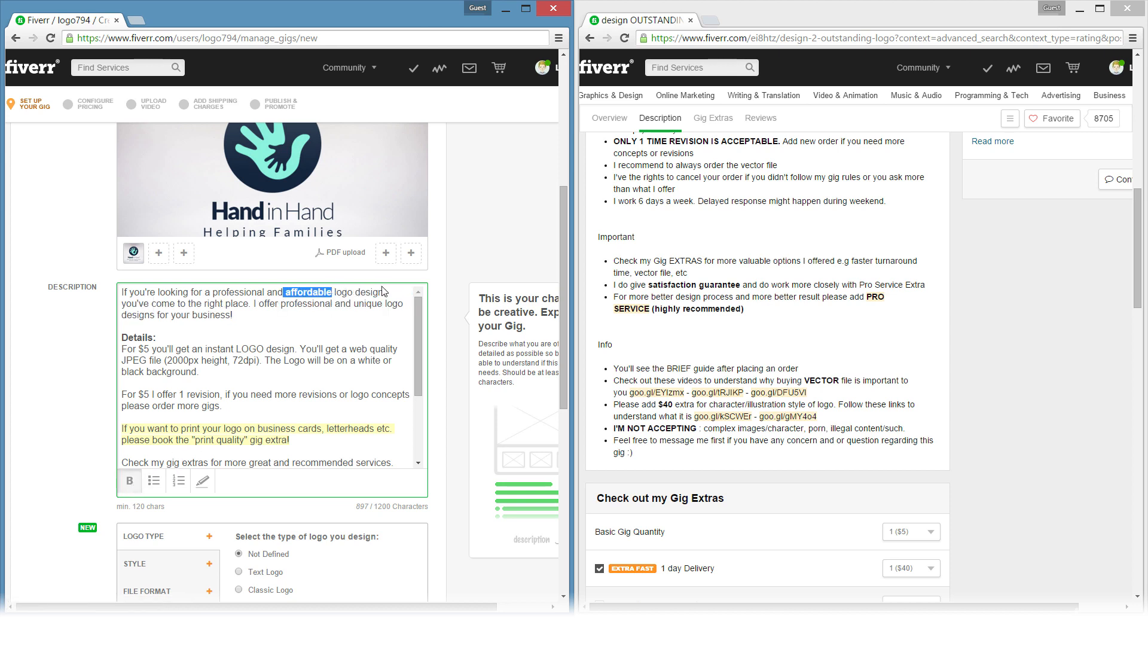
pyautogui.moveTo(385, 290); pyautogui.dragTo(285, 293)
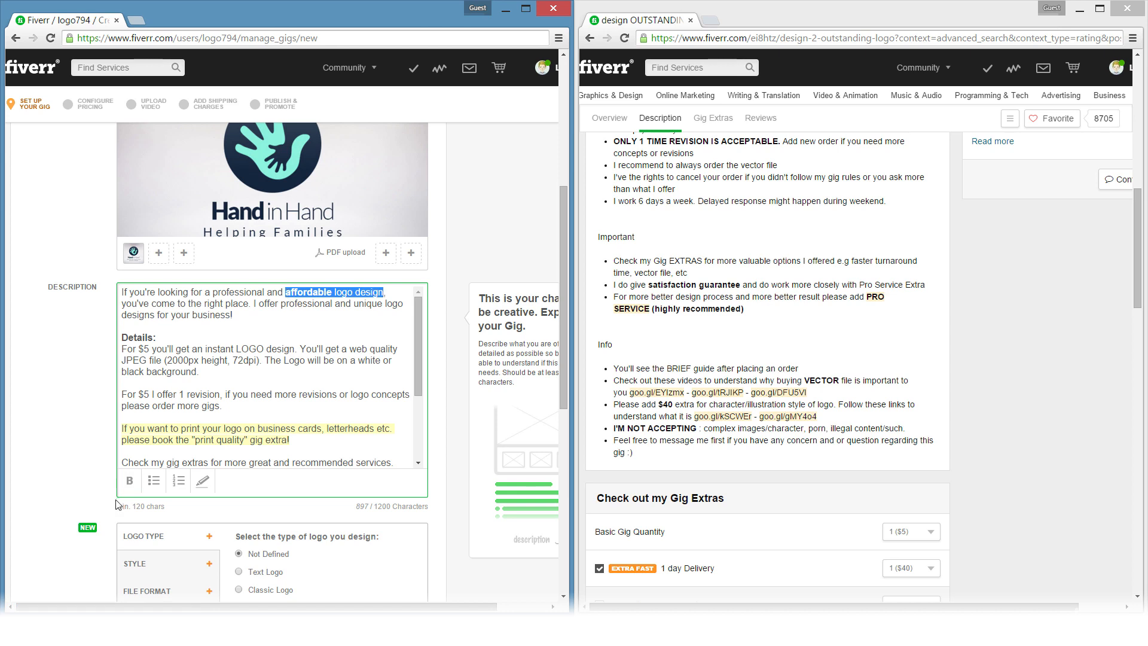
pyautogui.click(129, 478)
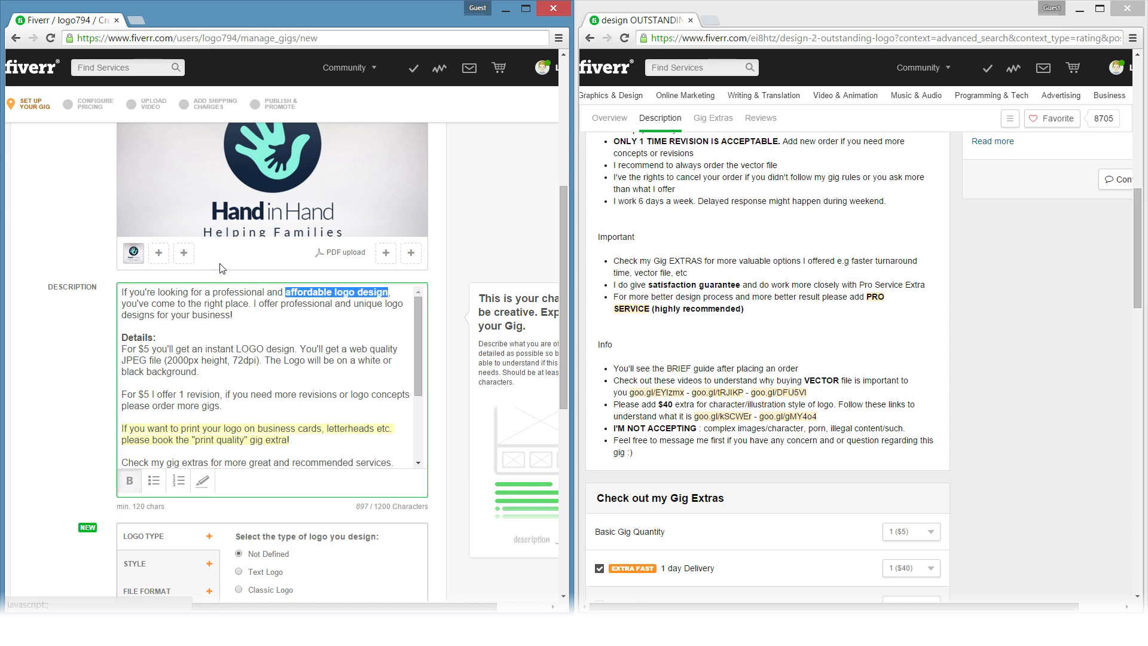
# - Make the word "professional" in the description's opening sentence bold
pyautogui.moveTo(212, 293); pyautogui.dragTo(267, 292)
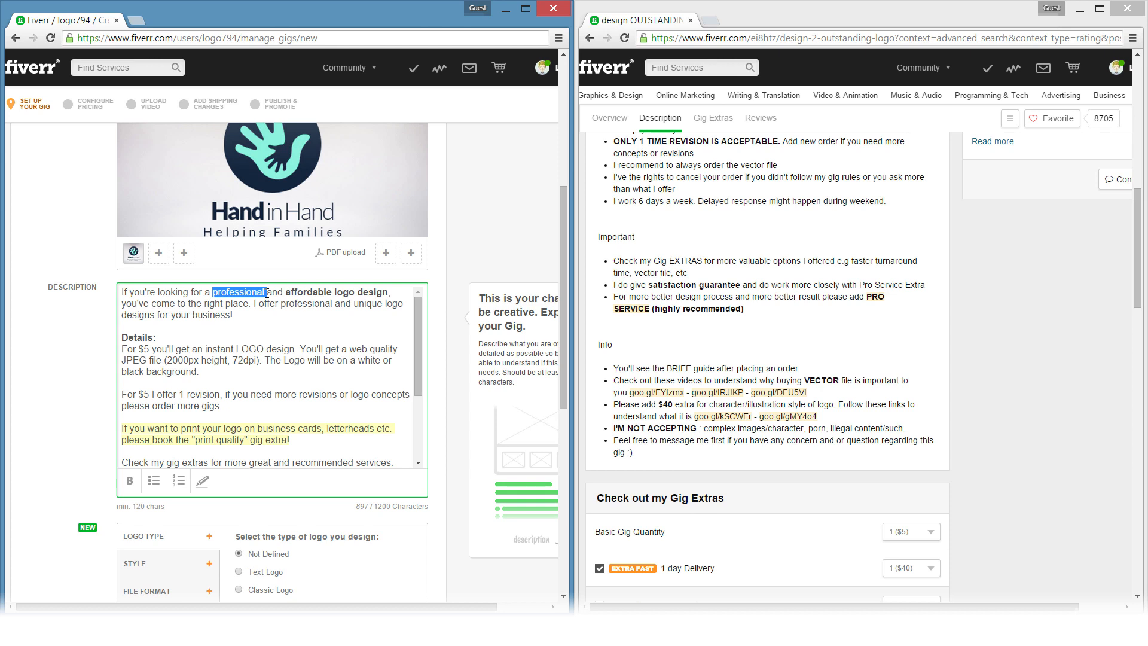
pyautogui.click(129, 480)
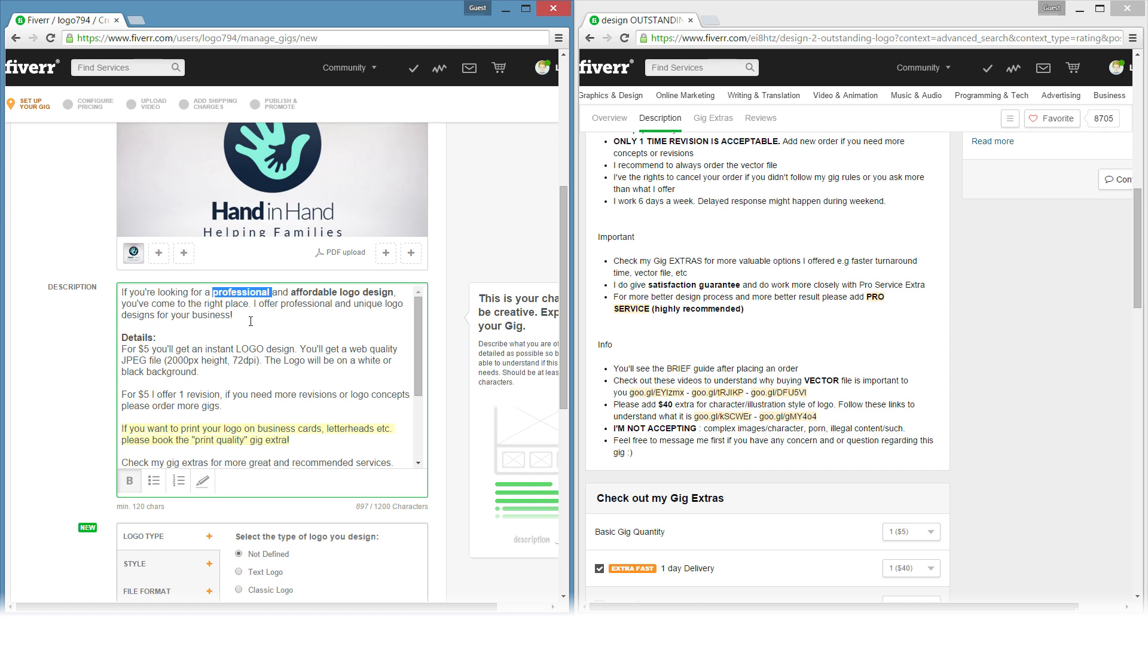
pyautogui.click(250, 376)
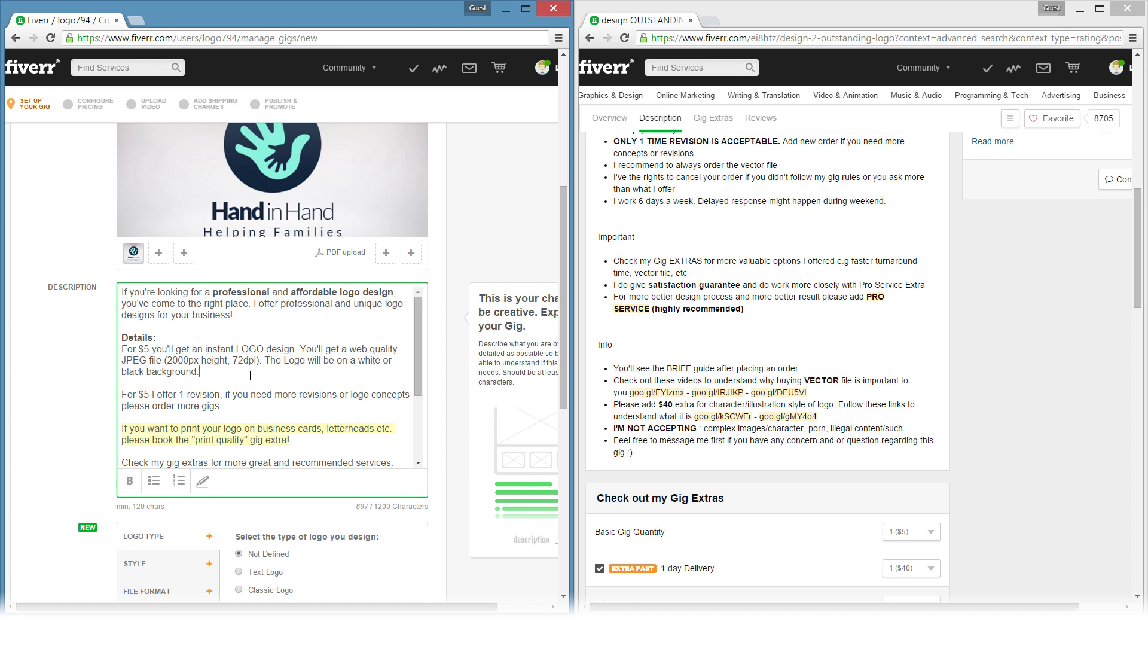
pyautogui.scroll(-5, 250, 375)
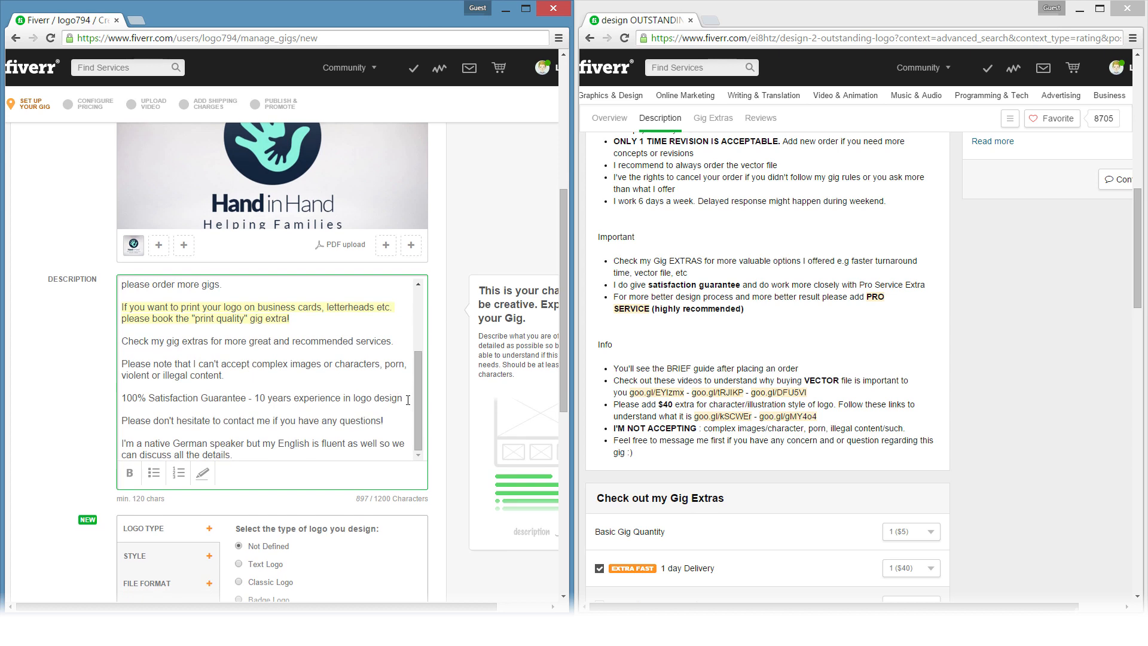
# - Highlight the line "100% Satisfaction Guarantee - 10 years experience in logo design" in the gig description
pyautogui.moveTo(403, 399); pyautogui.dragTo(111, 399)
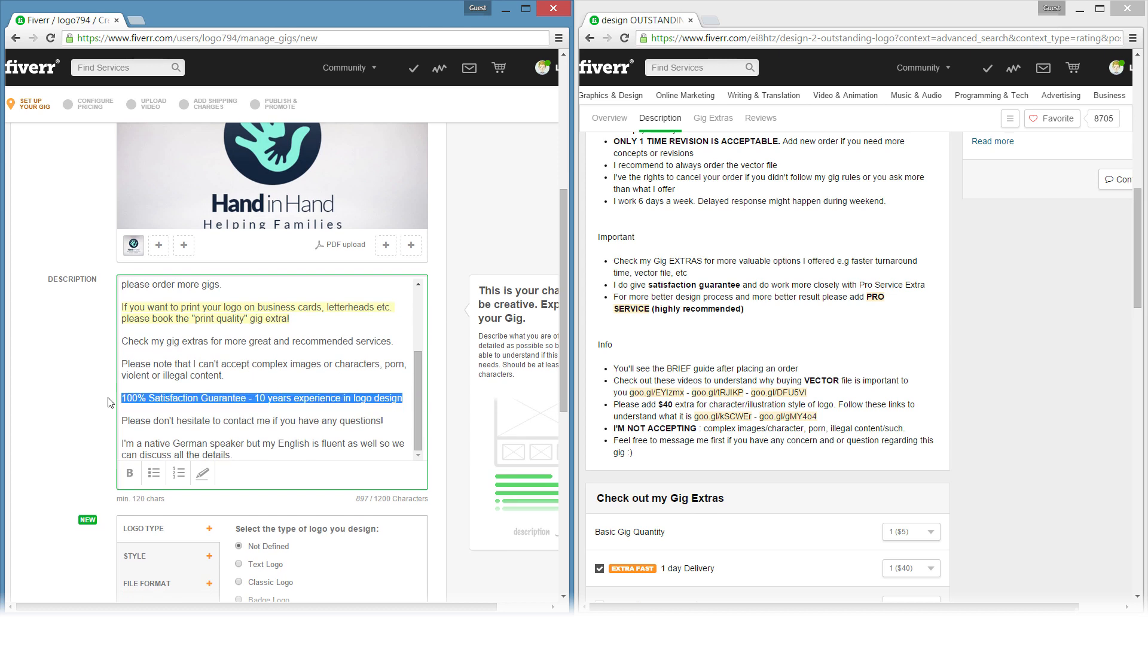
pyautogui.click(202, 473)
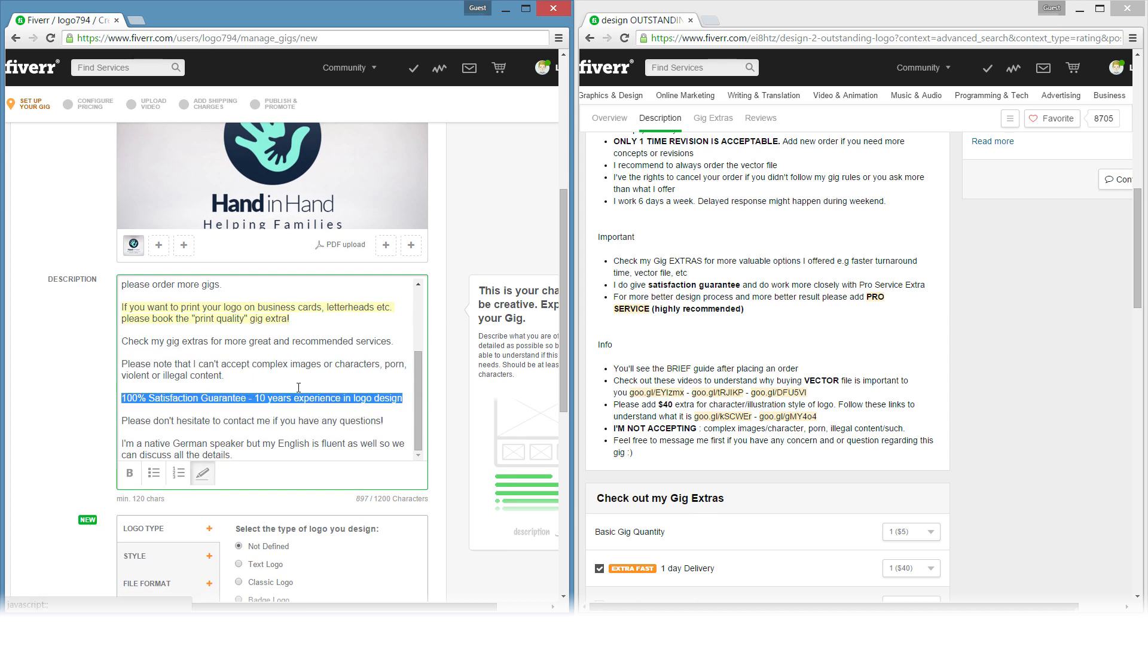
pyautogui.click(299, 387)
# - Review the formatted gig description together with the logo type, tags, duration and buyer instructions sections of the form
pyautogui.scroll(4, 299, 387)
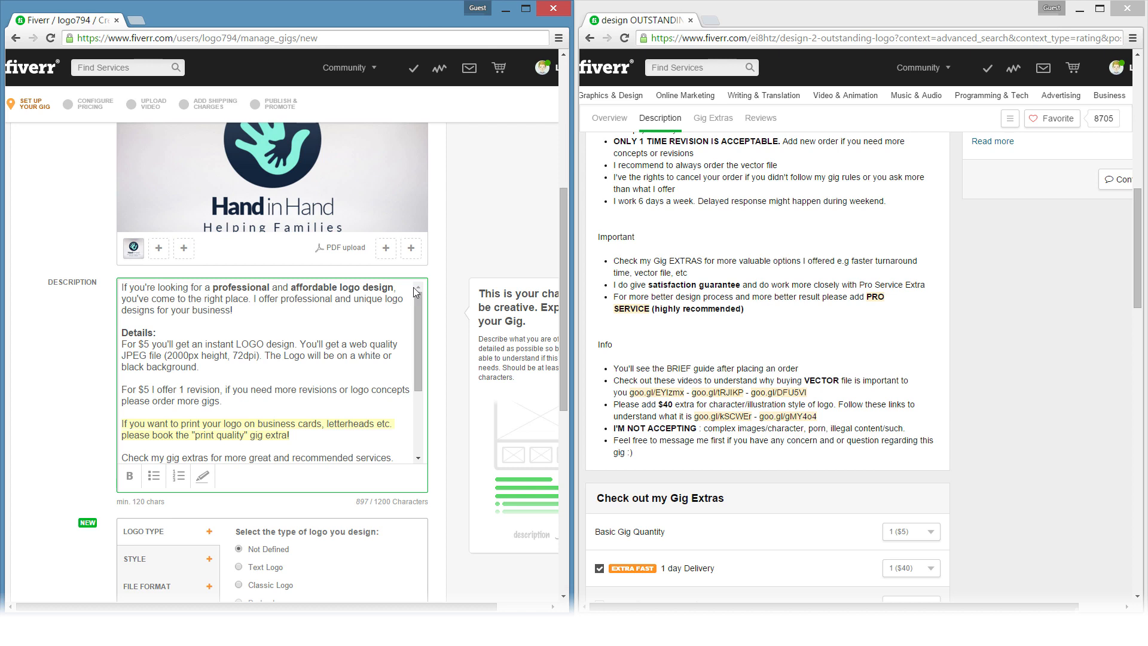
pyautogui.scroll(1, 445, 284)
pyautogui.scroll(2, 444, 283)
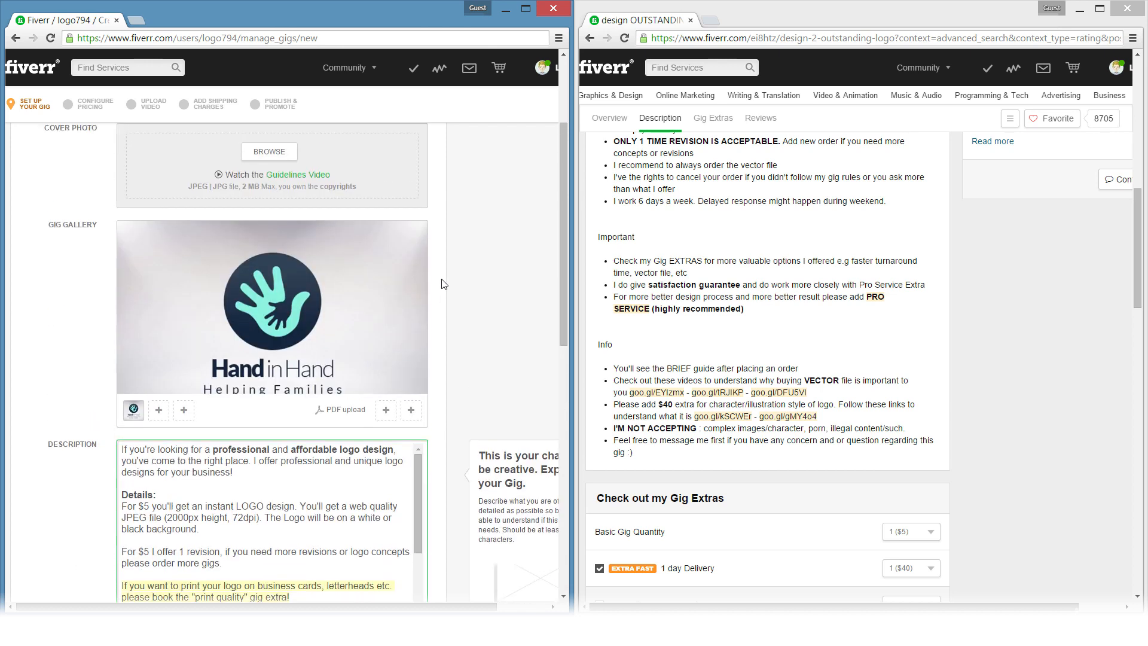
pyautogui.scroll(-4, 444, 283)
pyautogui.scroll(-6, 445, 283)
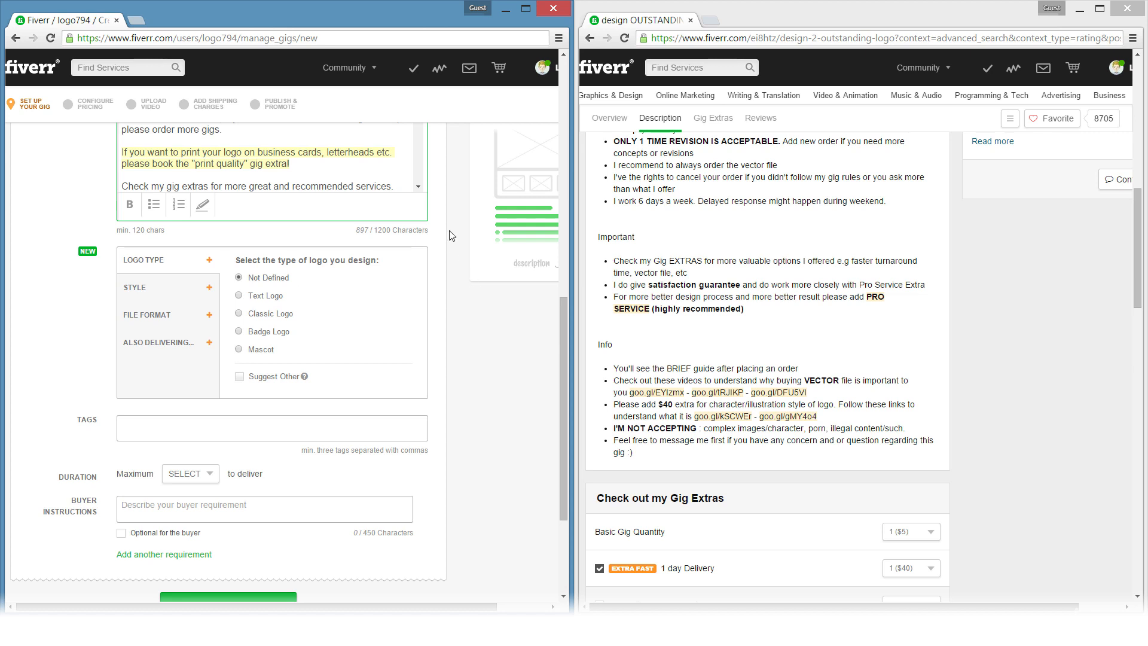
pyautogui.scroll(3, 452, 235)
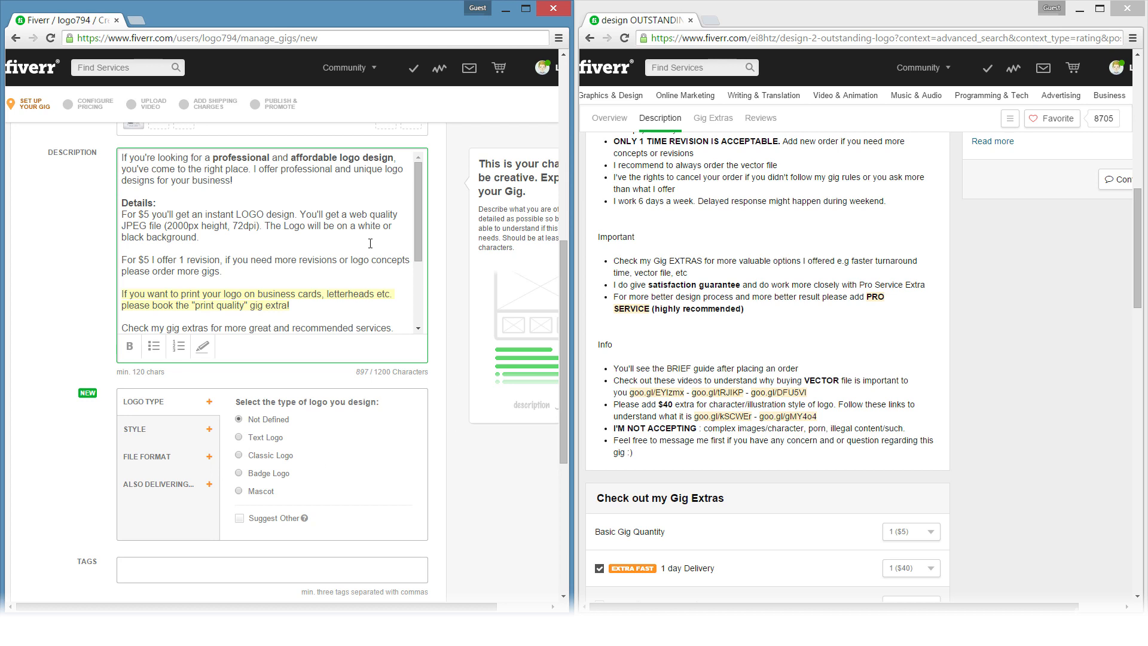
pyautogui.scroll(-3, 363, 237)
pyautogui.scroll(5, 362, 236)
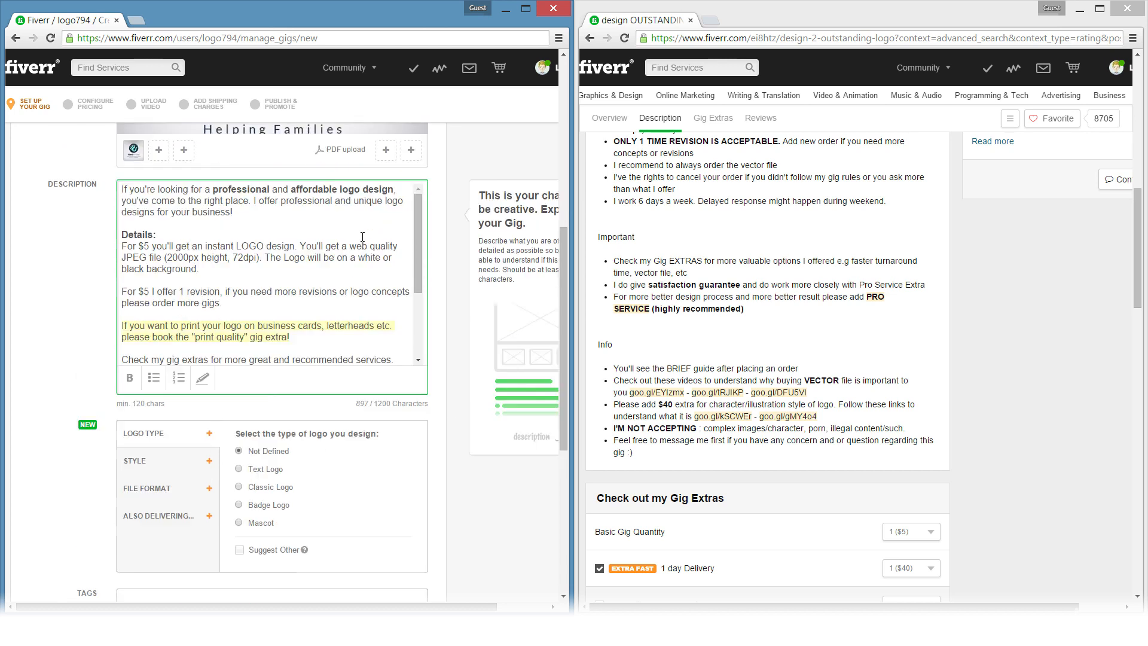